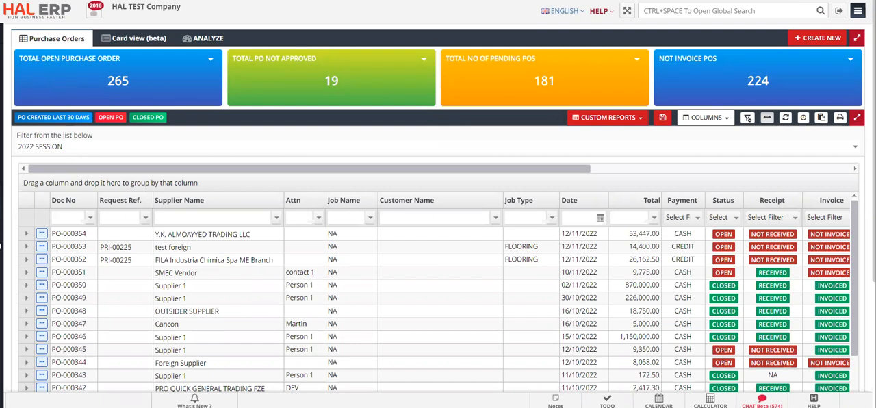
# Step: Open the procurement purchase order list and start creating a new purchase order
pyautogui.moveTo(3, 236)
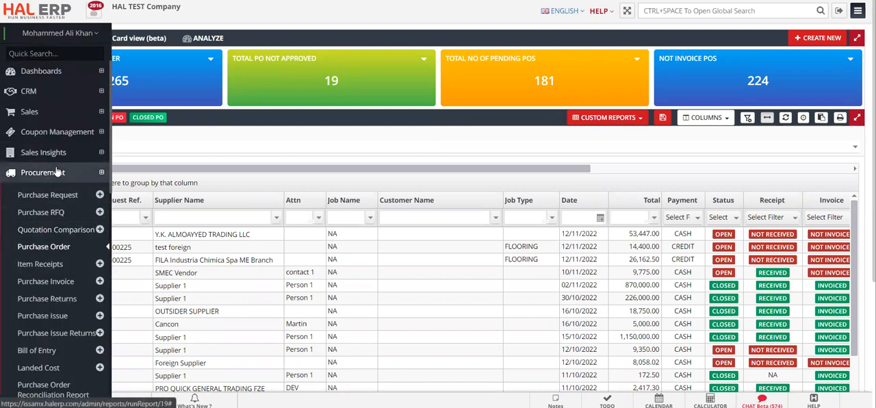
pyautogui.click(57, 254)
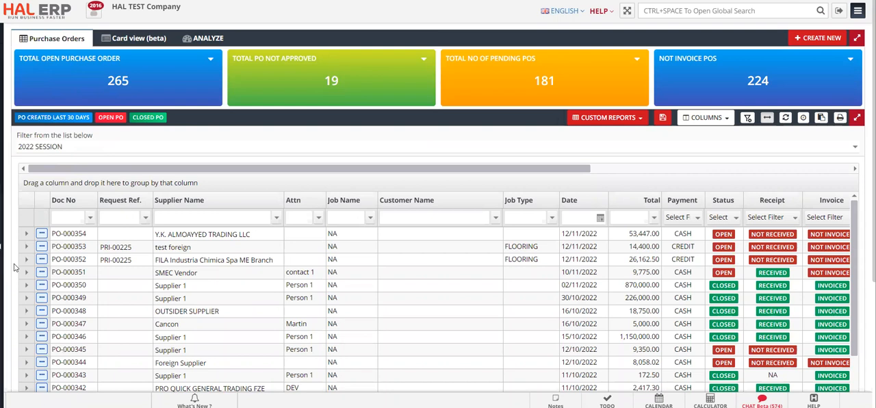
pyautogui.click(274, 273)
pyautogui.click(820, 39)
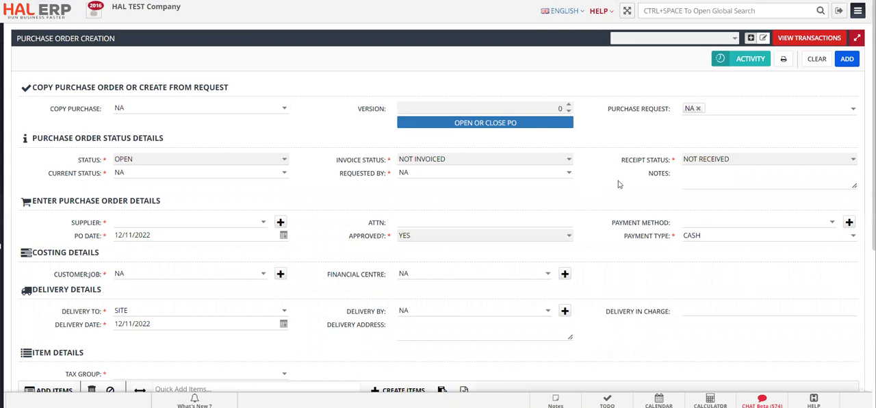
# Step: Set the purchase order's supplier to V-0007 - test bill entry
pyautogui.scroll(-1, 305, 210)
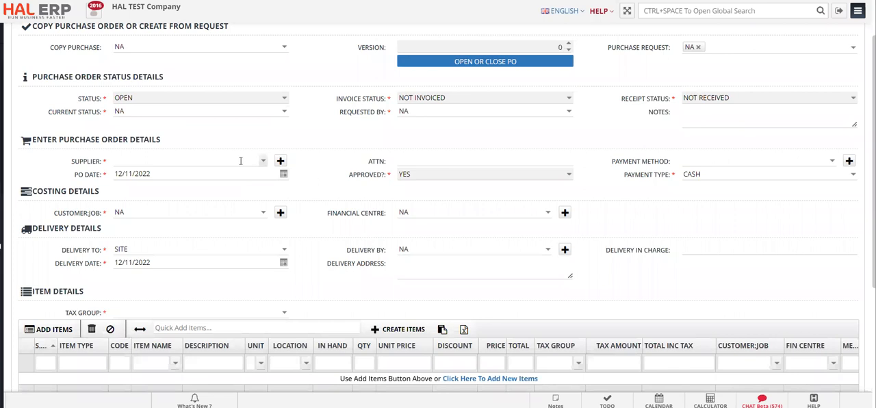
pyautogui.click(240, 161)
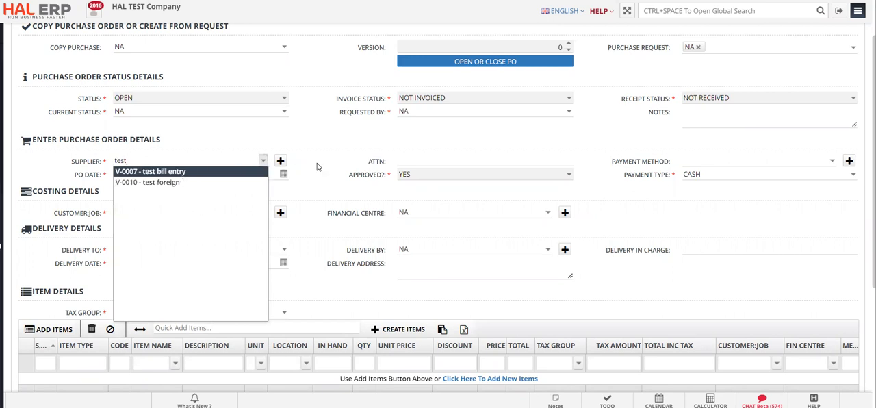
pyautogui.click(237, 177)
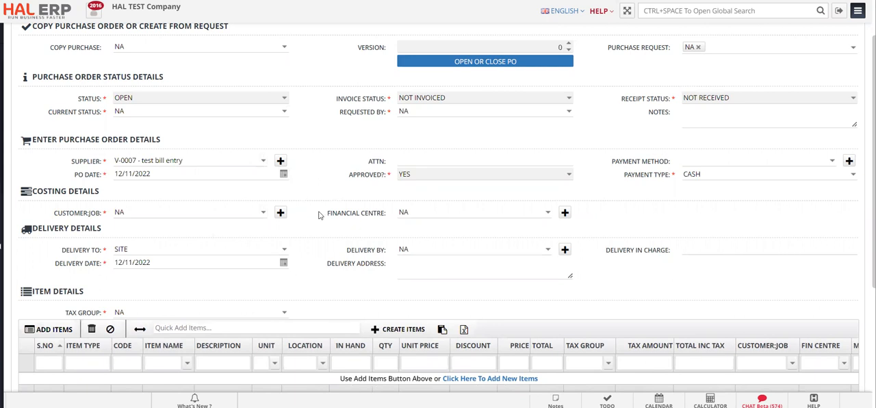
# Step: Set the tax group in the item details to VAT EXC - 15%
pyautogui.scroll(-2, 318, 216)
pyautogui.scroll(-2, 318, 215)
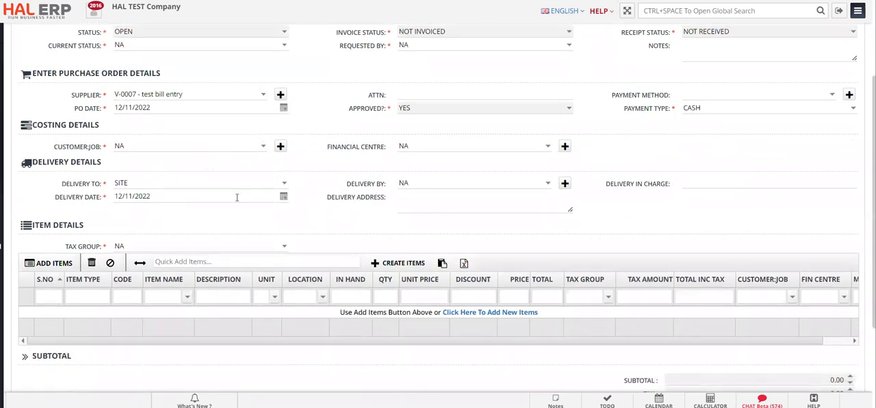
pyautogui.scroll(-1, 291, 232)
pyautogui.scroll(-2, 291, 233)
pyautogui.click(284, 213)
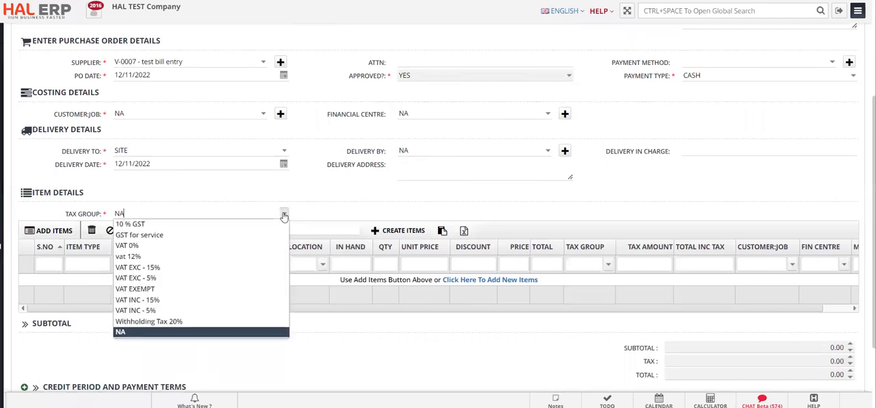
pyautogui.click(207, 269)
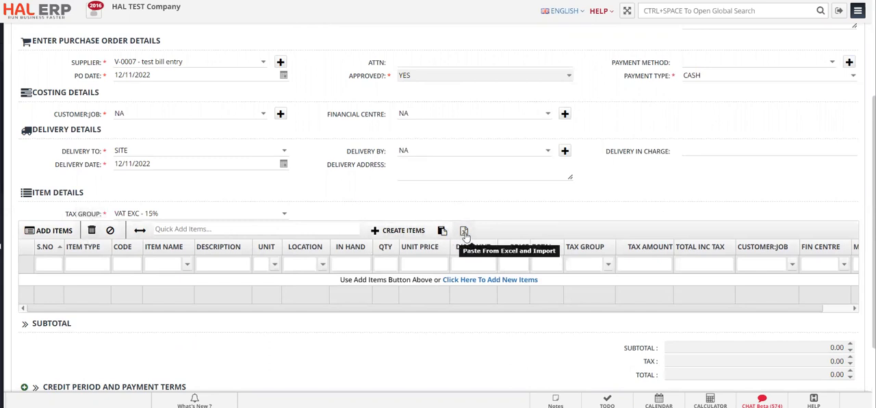
# Step: Open the paste-from-Excel import for the order items and switch to the Excel workbook holding the item list
pyautogui.click(464, 232)
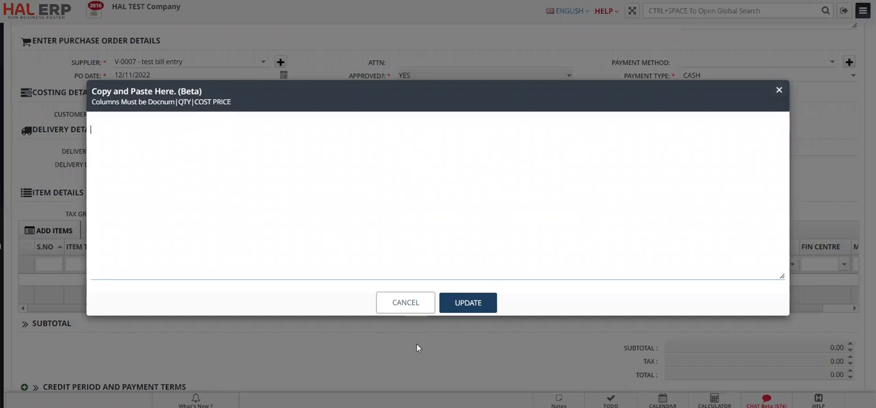
pyautogui.moveTo(375, 407)
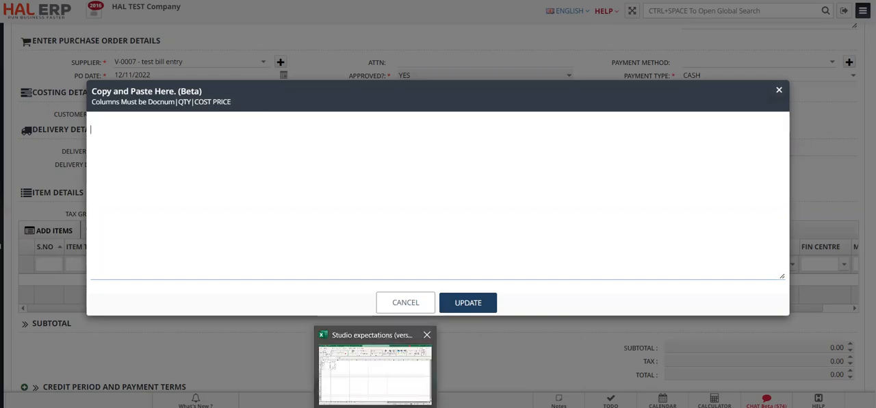
pyautogui.click(375, 373)
# Step: Clear the pending copy range and examine the Item Code, Qty and Unit Price columns against the required import layout
pyautogui.hotkey('ctrl', 'c')
pyautogui.click(59, 125)
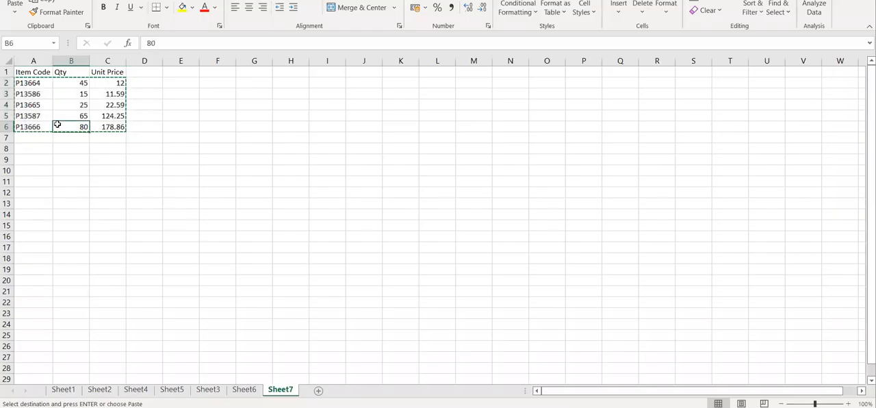
pyautogui.click(26, 149)
pyautogui.press('Escape')
pyautogui.click(41, 117)
pyautogui.click(35, 82)
pyautogui.click(68, 73)
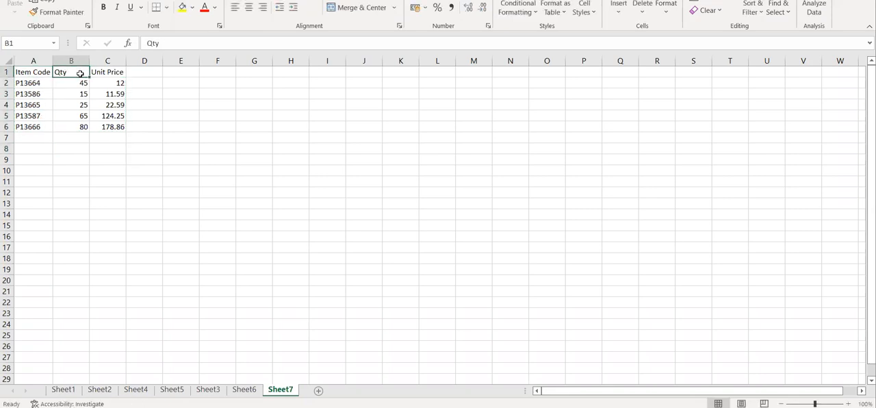
pyautogui.click(120, 72)
# Step: Apply comma style to the Qty and Unit Price columns and set the unit price of item P13666 to 1789.56
pyautogui.moveTo(66, 62); pyautogui.dragTo(105, 61)
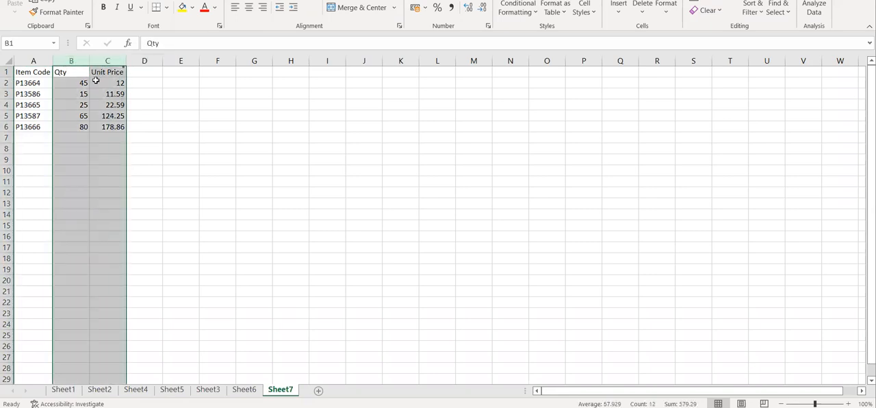
pyautogui.click(451, 10)
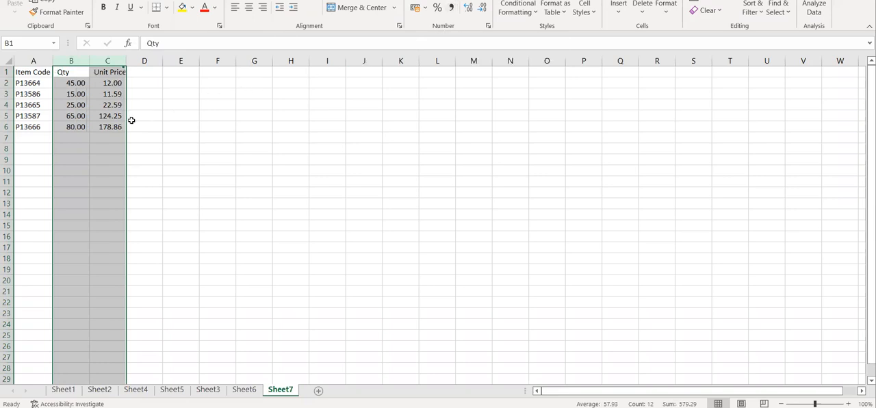
pyautogui.click(100, 126)
pyautogui.write('189.56')
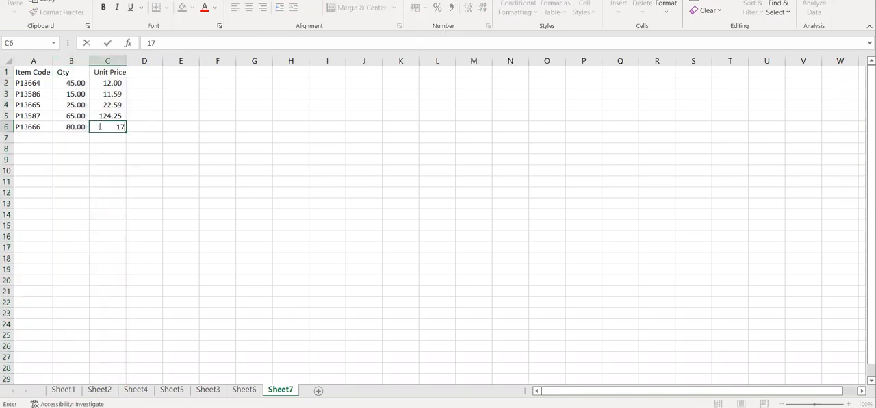
pyautogui.press('Return')
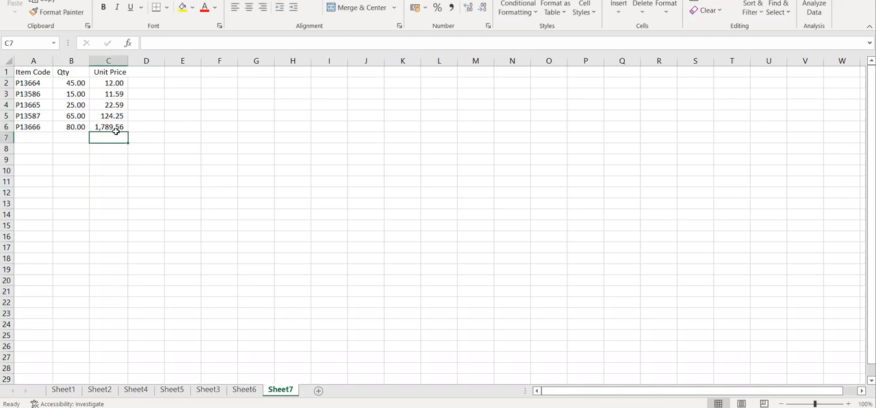
# Step: Apply the Number format to the Qty and Unit Price columns, removing the thousands separators
pyautogui.click(106, 127)
pyautogui.moveTo(70, 60); pyautogui.dragTo(106, 60)
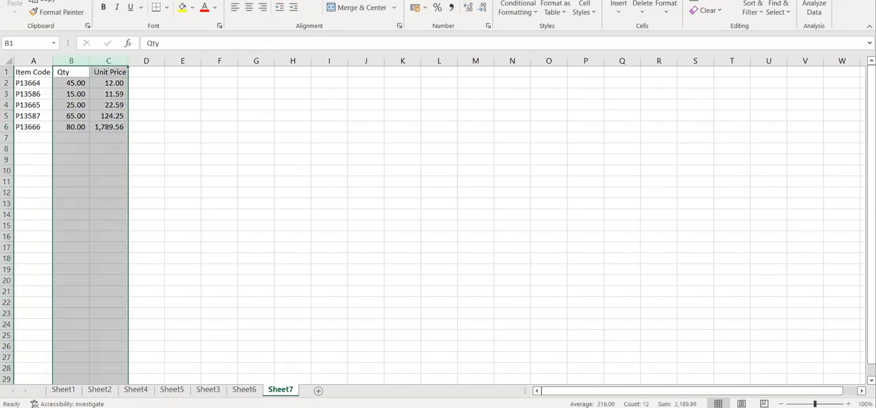
pyautogui.click(421, 7)
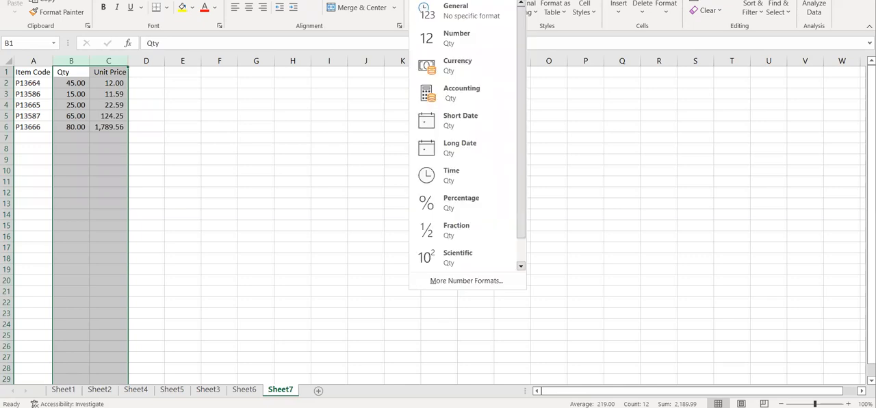
pyautogui.click(472, 43)
pyautogui.click(113, 159)
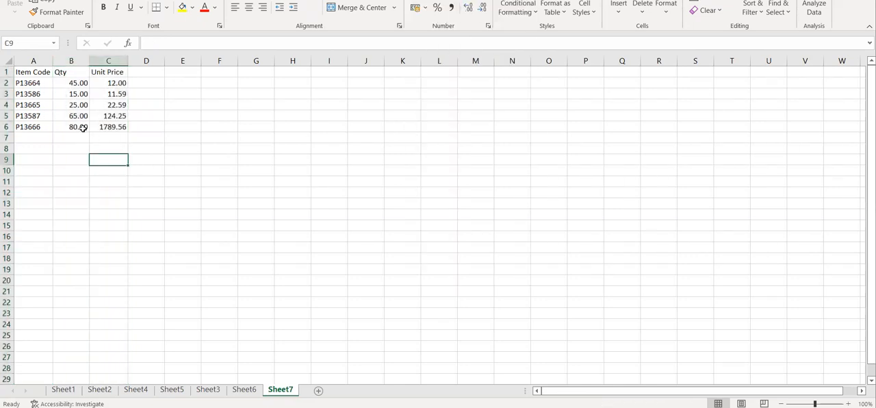
# Step: Copy the five item rows with their codes, quantities and unit prices (A2:C6), leaving out the headings
pyautogui.click(82, 128)
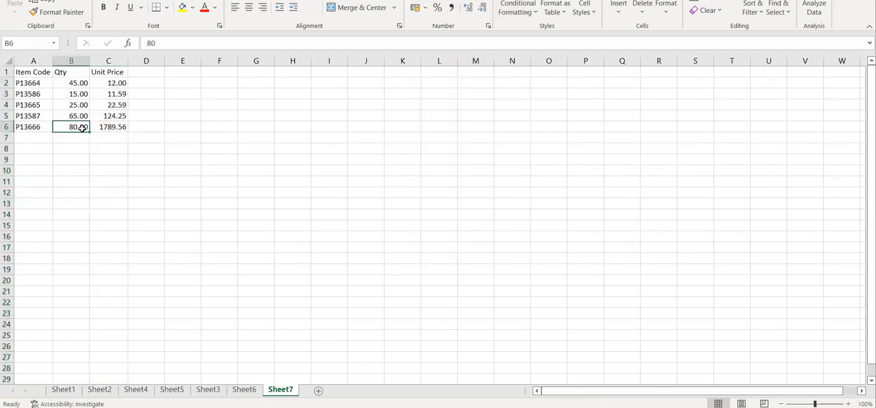
pyautogui.click(20, 82)
pyautogui.hotkey('ctrl', 'shift', 'Down')
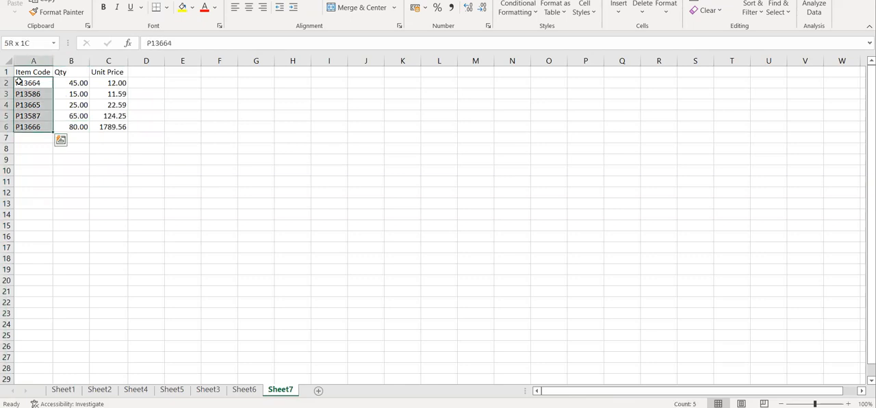
pyautogui.hotkey('shift', 'Right')
pyautogui.hotkey('shift', 'Right')
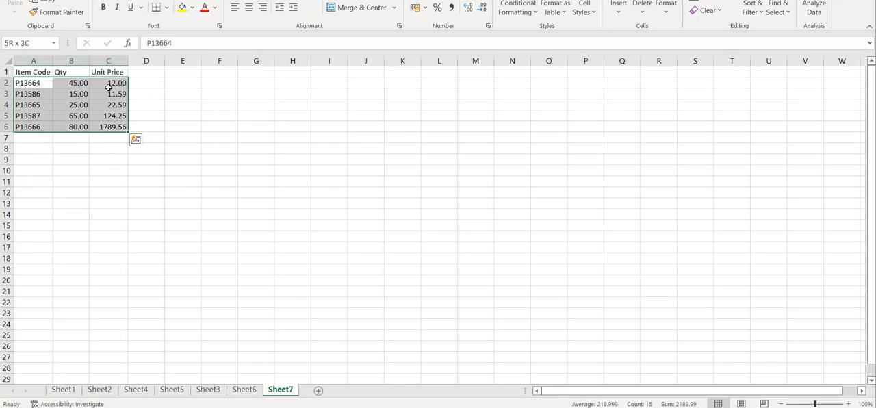
pyautogui.hotkey('ctrl', 'c')
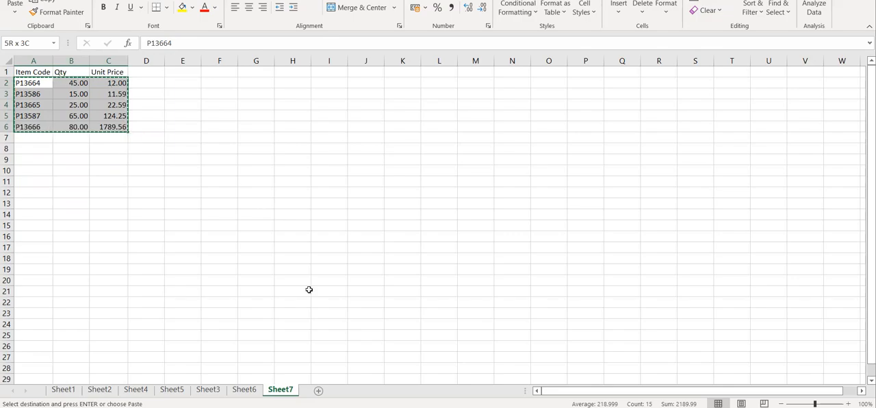
# Step: Switch back to HAL ERP, paste the copied rows into the import window and update the order's item list
pyautogui.hotkey('alt', 'Tab')
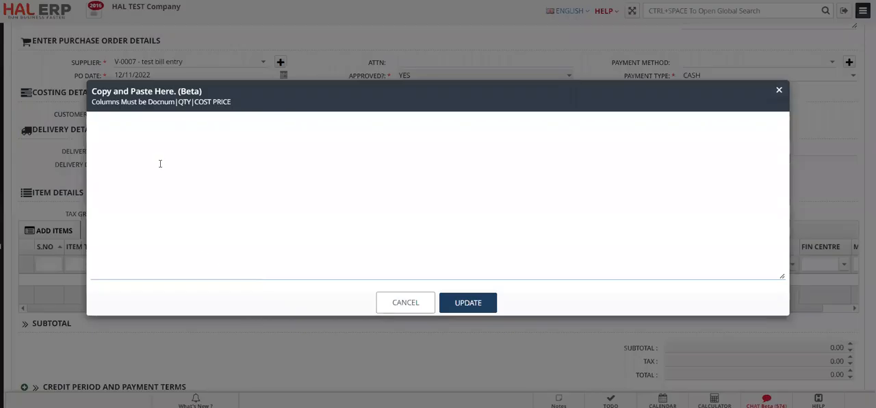
pyautogui.hotkey('ctrl', 'v')
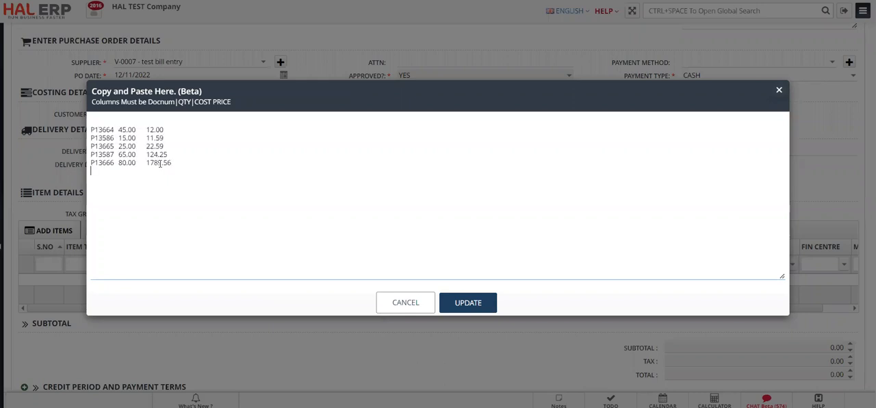
pyautogui.click(468, 303)
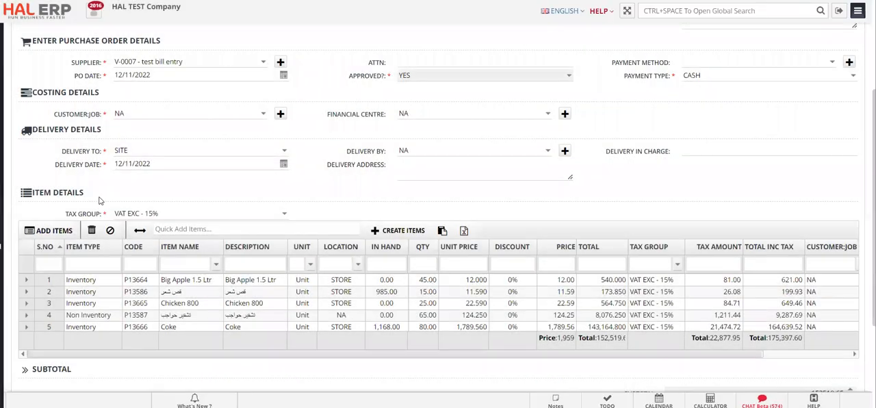
# Step: Check the imported items and totals, and try to add the purchase order with the VAT EXC - 15% tax group
pyautogui.scroll(-1, 102, 201)
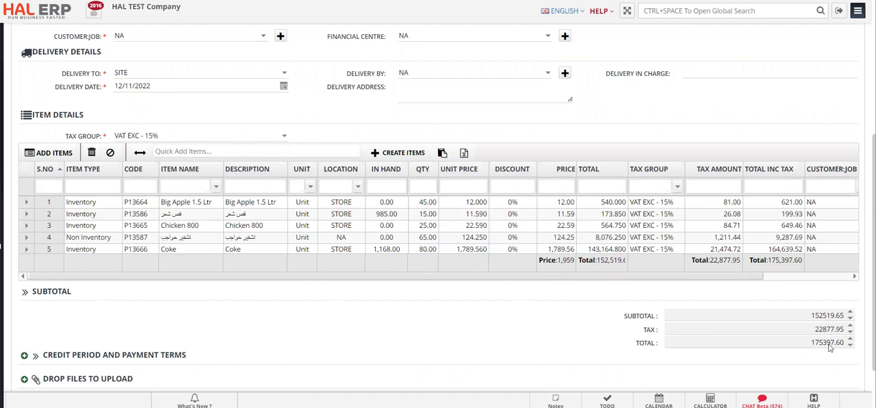
pyautogui.scroll(-1, 684, 308)
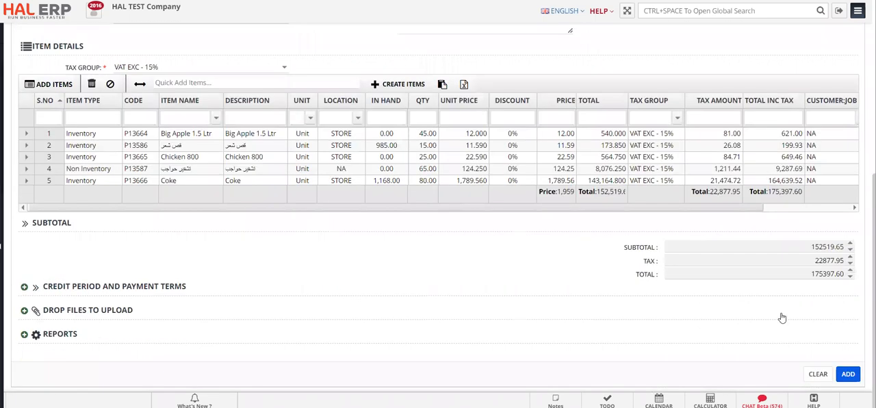
pyautogui.click(849, 374)
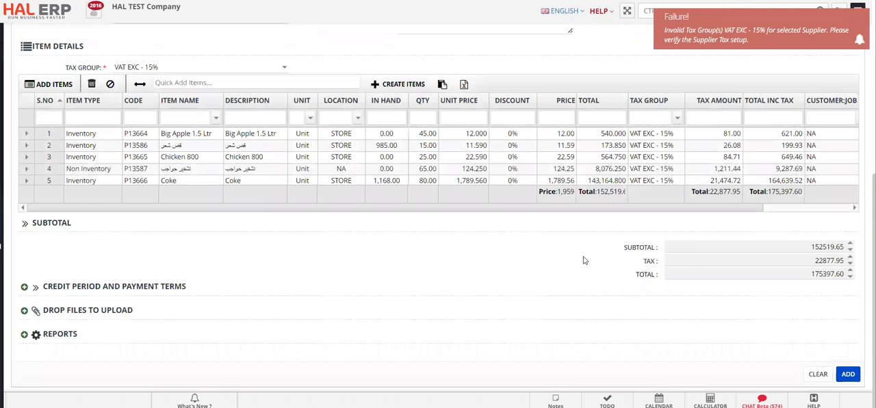
# Step: Set the tax group in the item details to NA and add the purchase order
pyautogui.scroll(3, 584, 260)
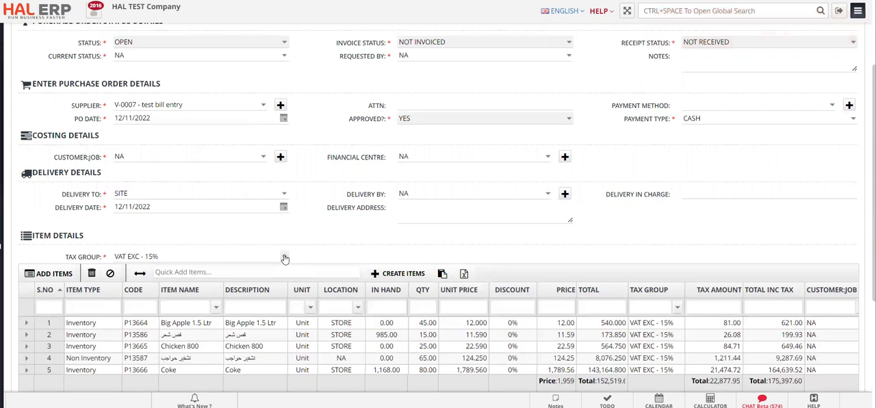
pyautogui.click(285, 258)
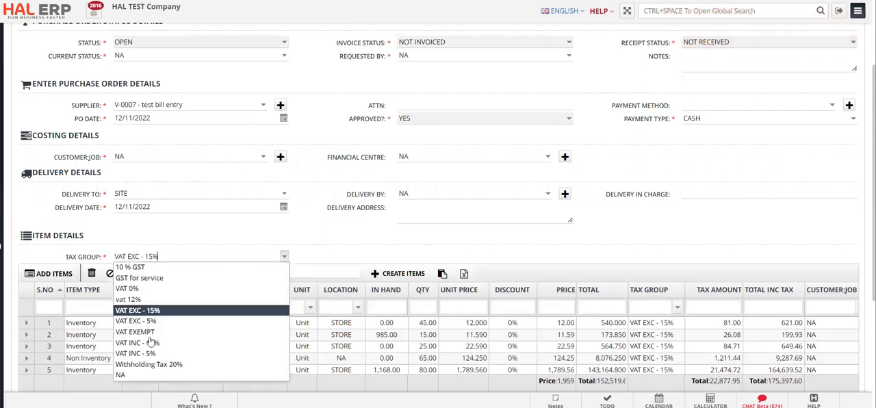
pyautogui.click(127, 375)
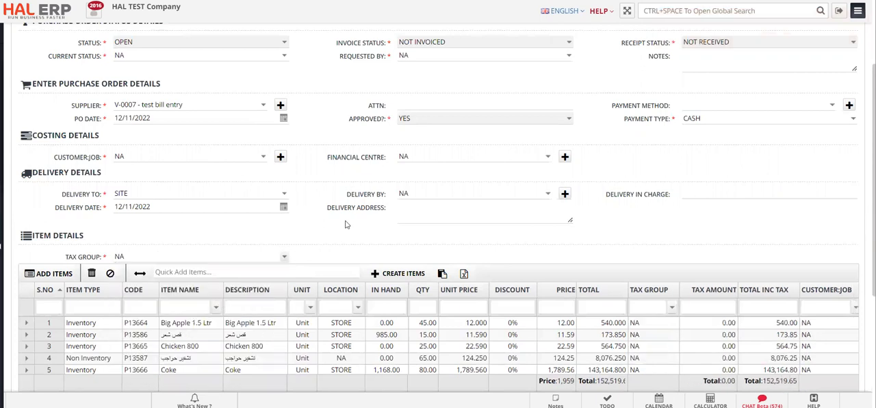
pyautogui.scroll(-3, 352, 221)
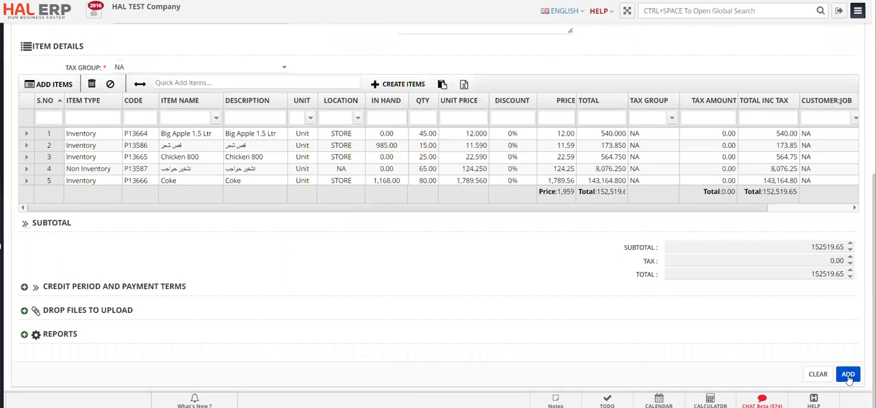
pyautogui.click(849, 376)
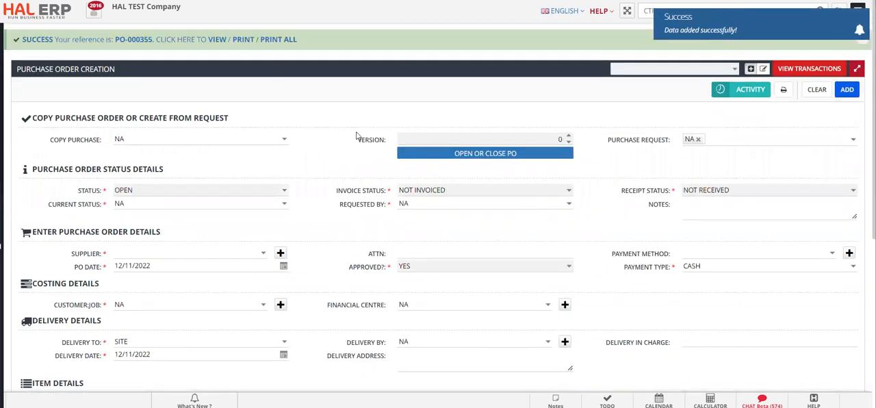
# Step: View the newly added purchase order and review its item lines
pyautogui.click(217, 39)
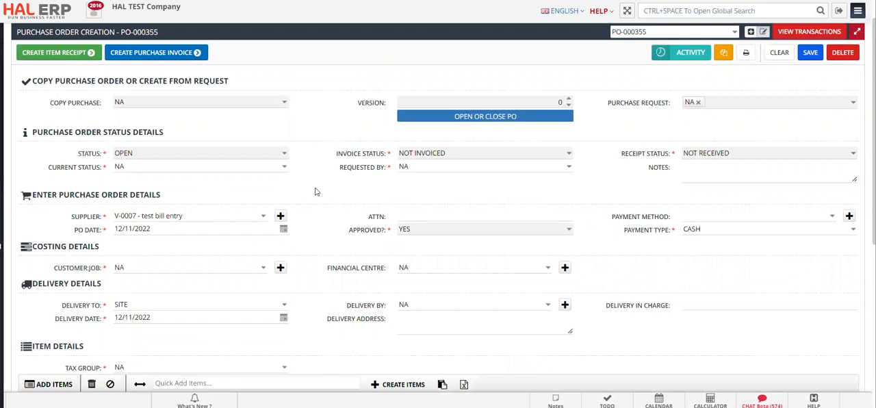
pyautogui.scroll(-3, 316, 192)
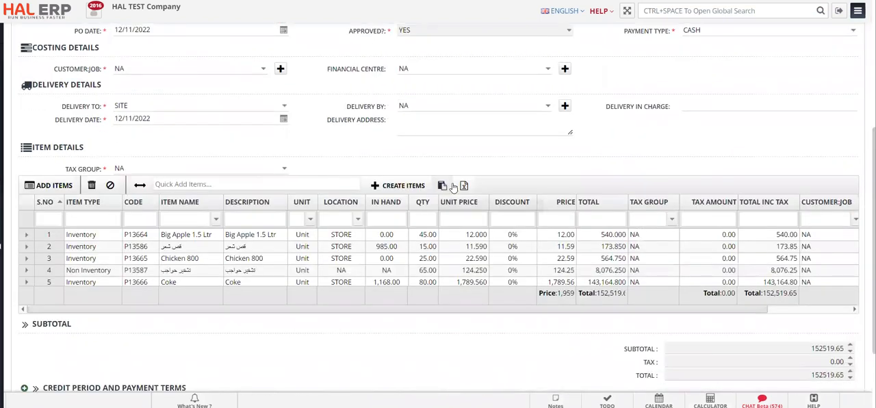
pyautogui.click(463, 188)
pyautogui.click(275, 159)
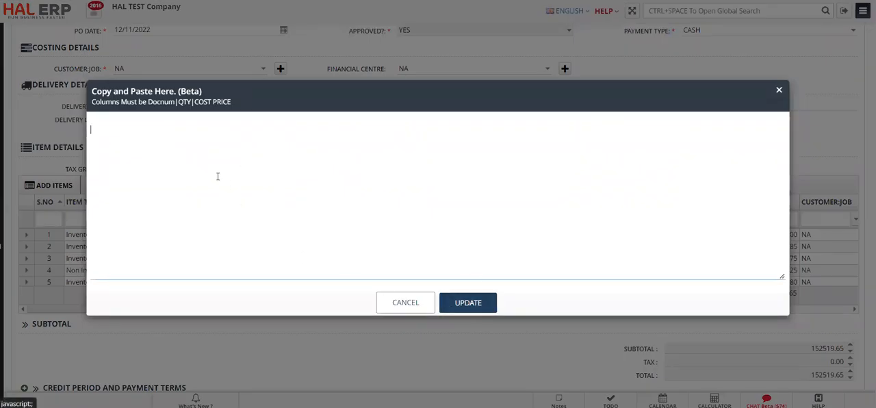
pyautogui.click(406, 303)
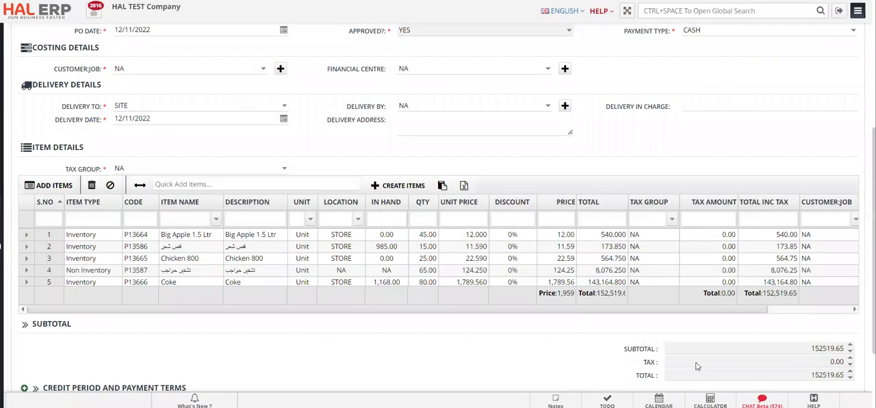